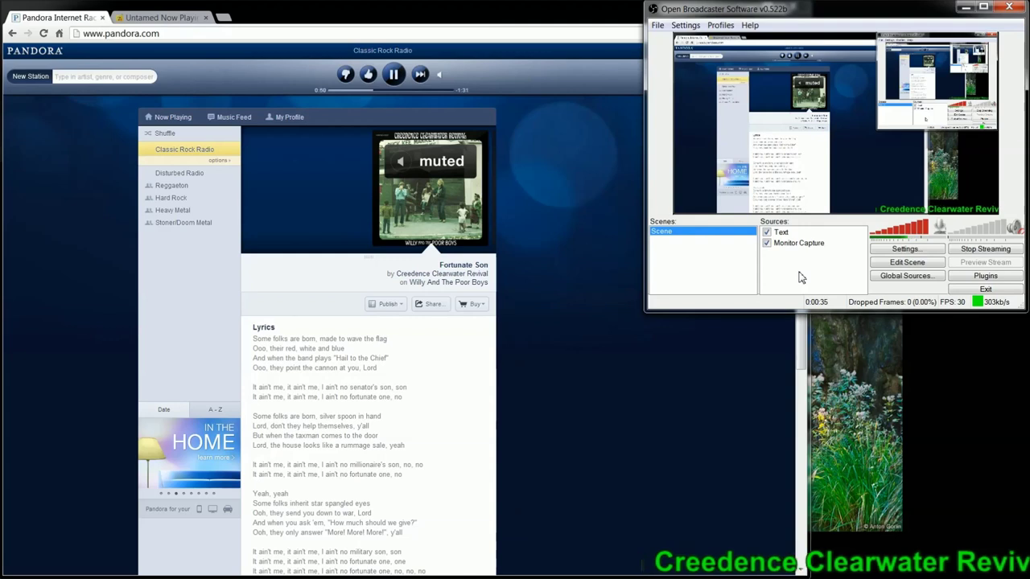
- Check the Untamed Now Playing save folder, then add a text source named 'Song Information'
left_click(161, 17)
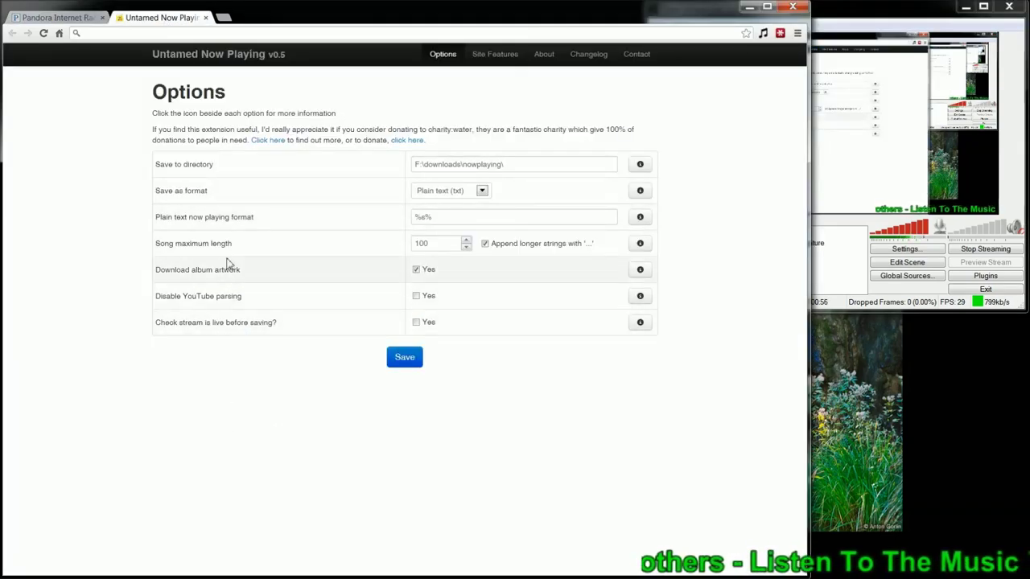
left_click(527, 164)
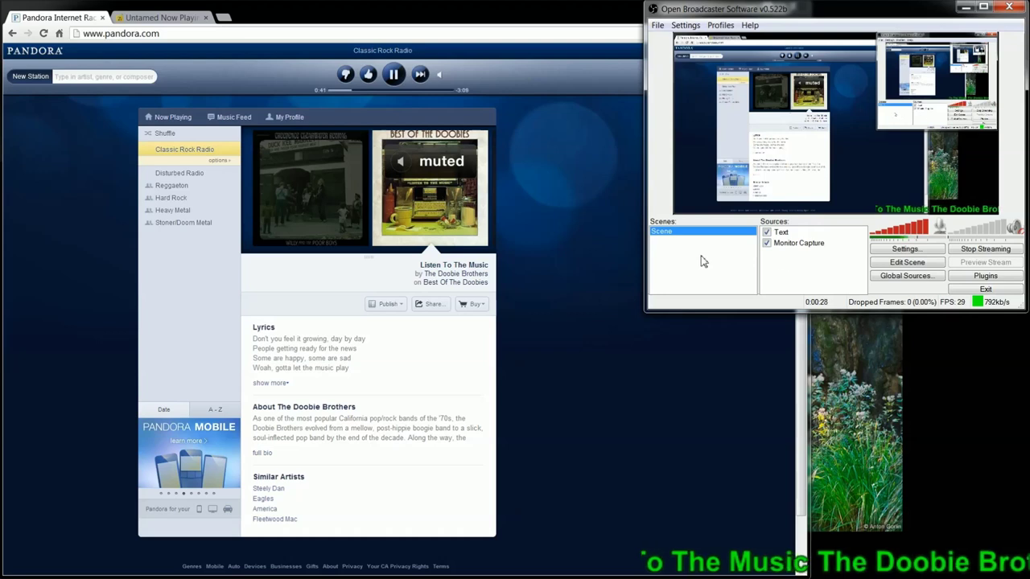
right_click(790, 280)
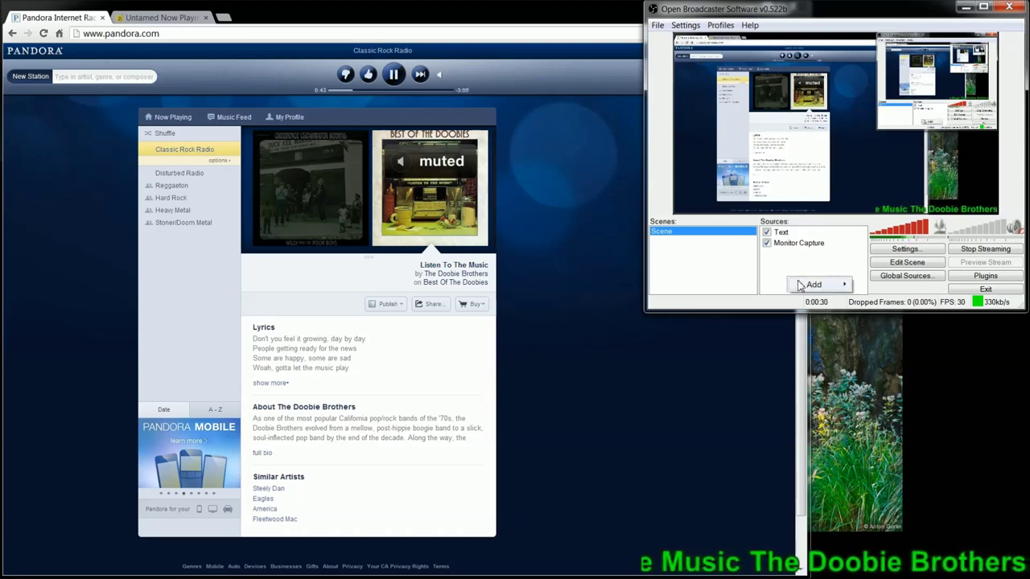
mouse_move(807, 287)
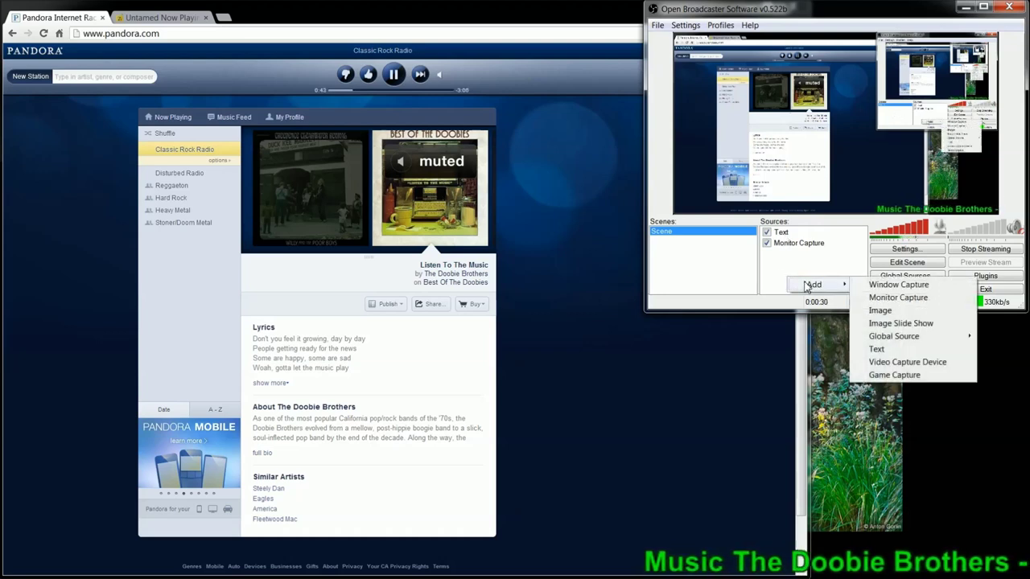
left_click(877, 351)
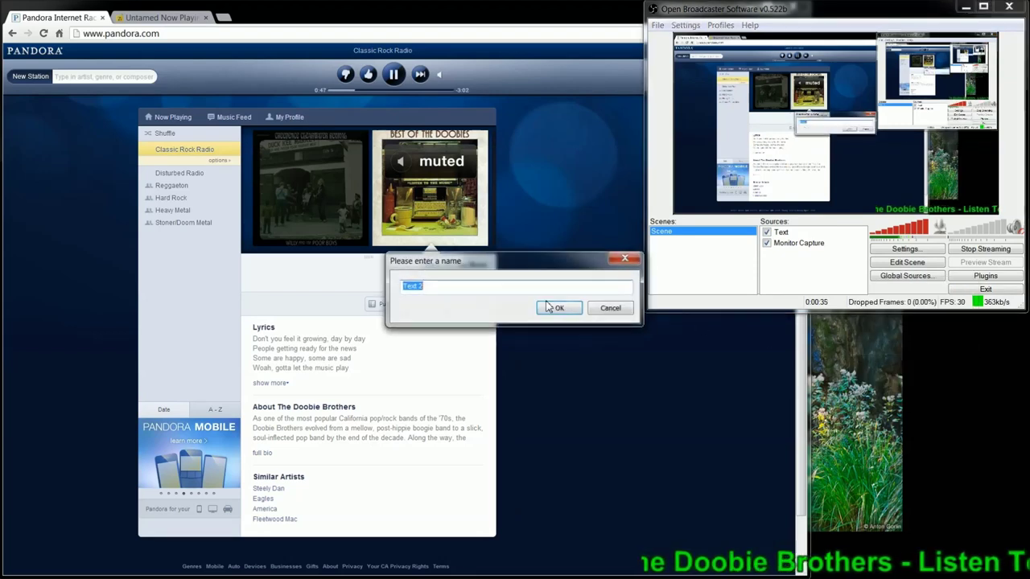
type("Song")
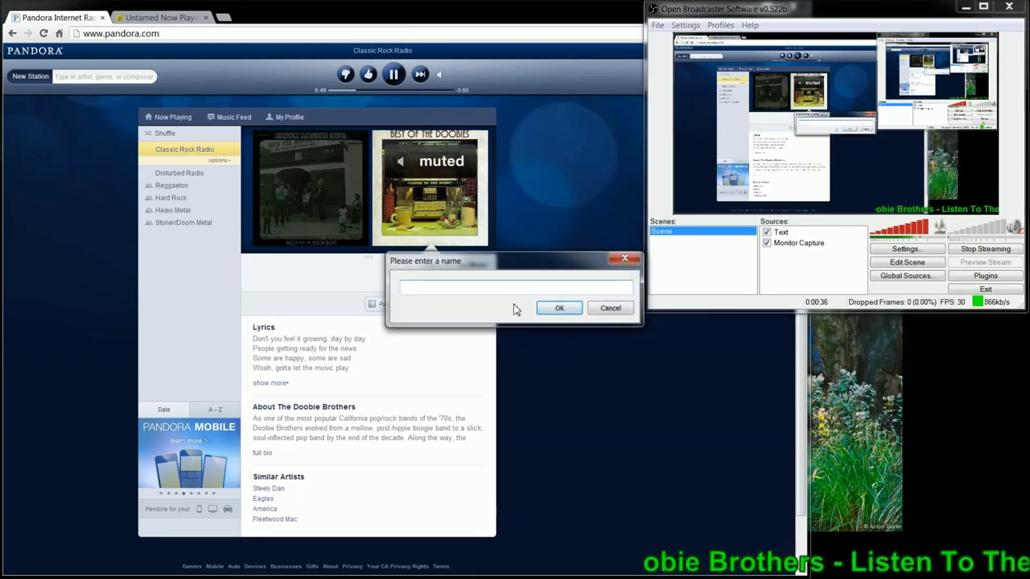
type(" Information")
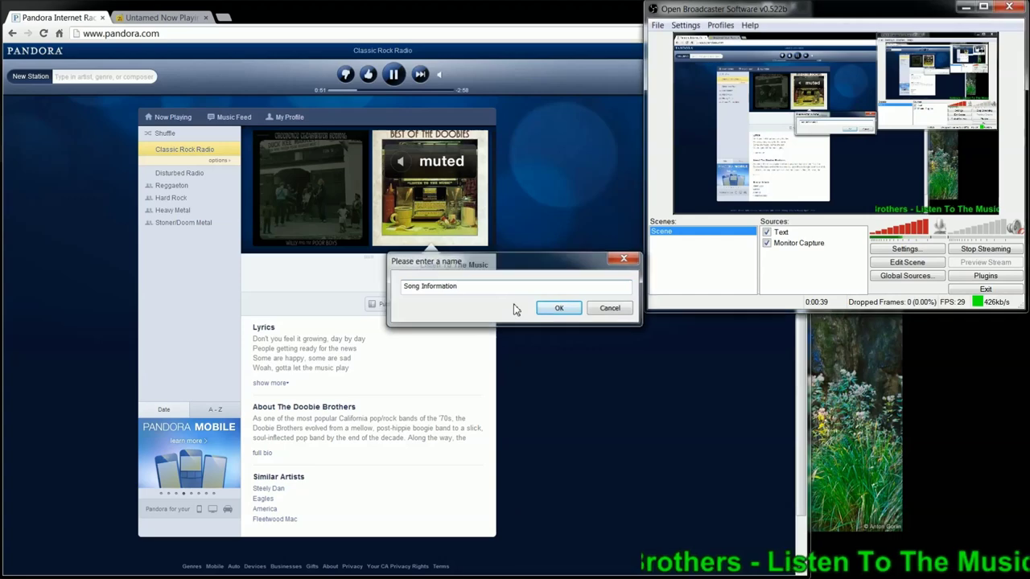
key("Return")
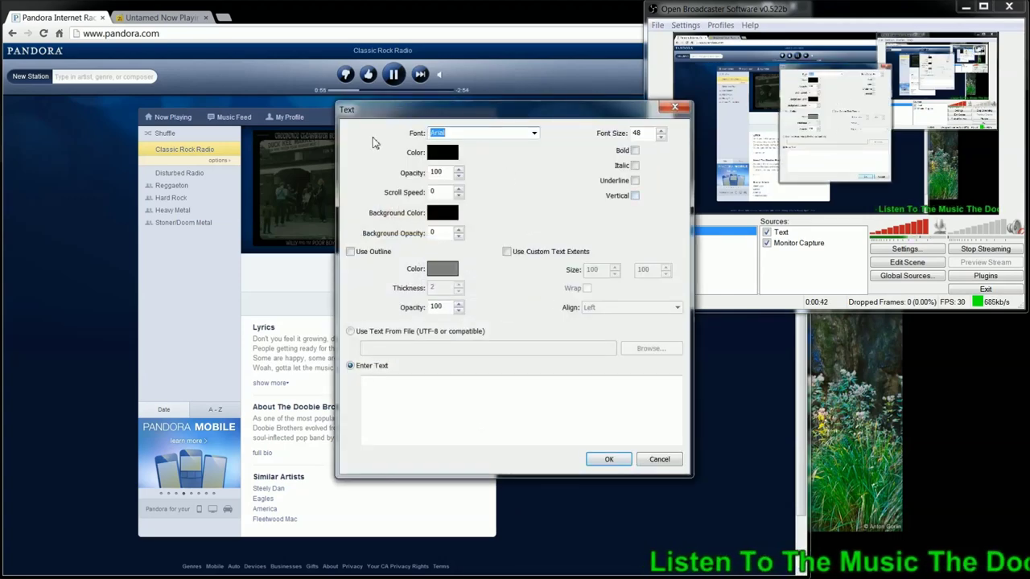
- Make the text source read its words from the unp_now_playing.txt file
left_click(350, 332)
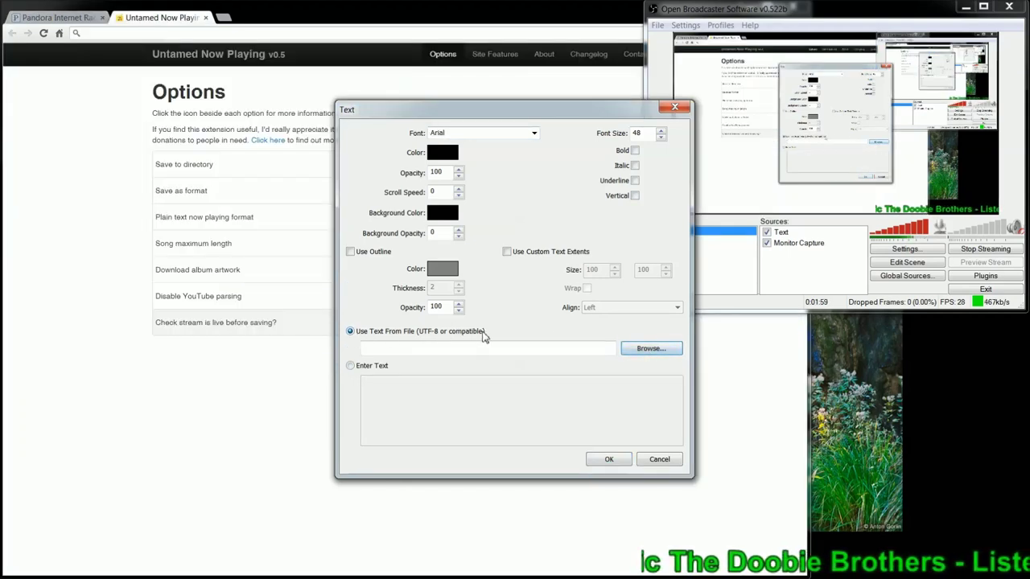
left_click(666, 352)
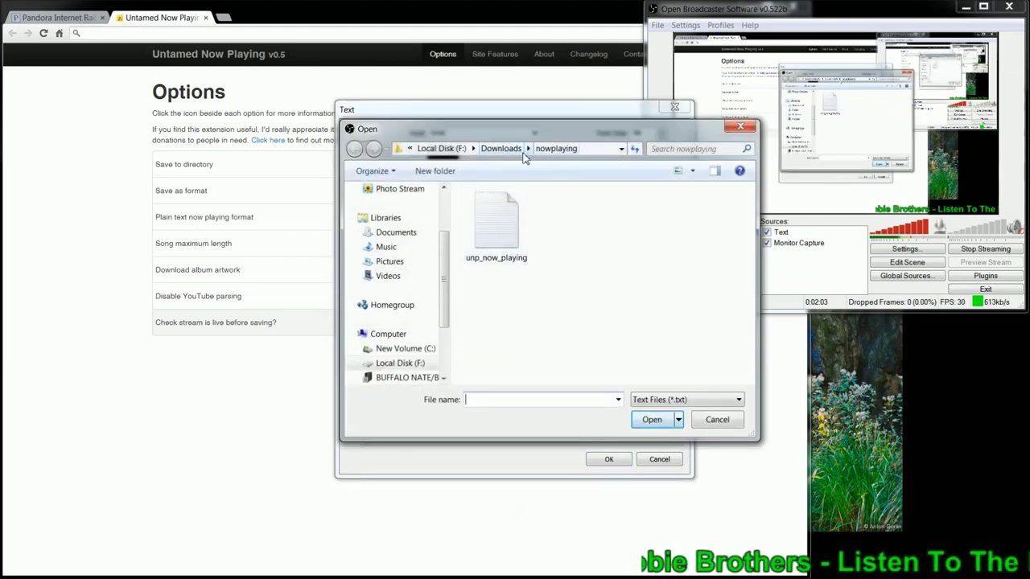
left_click(513, 249)
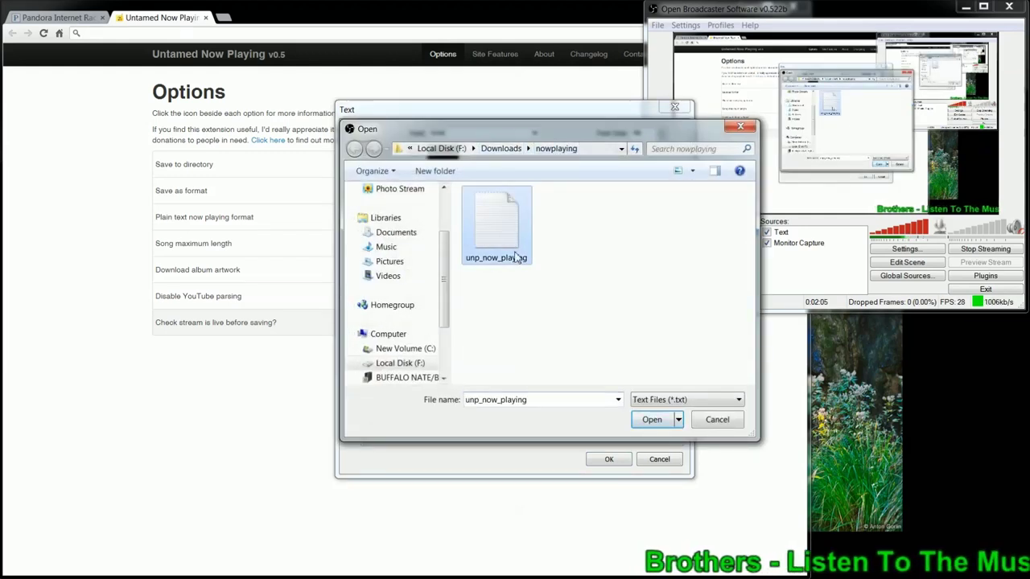
left_click(650, 423)
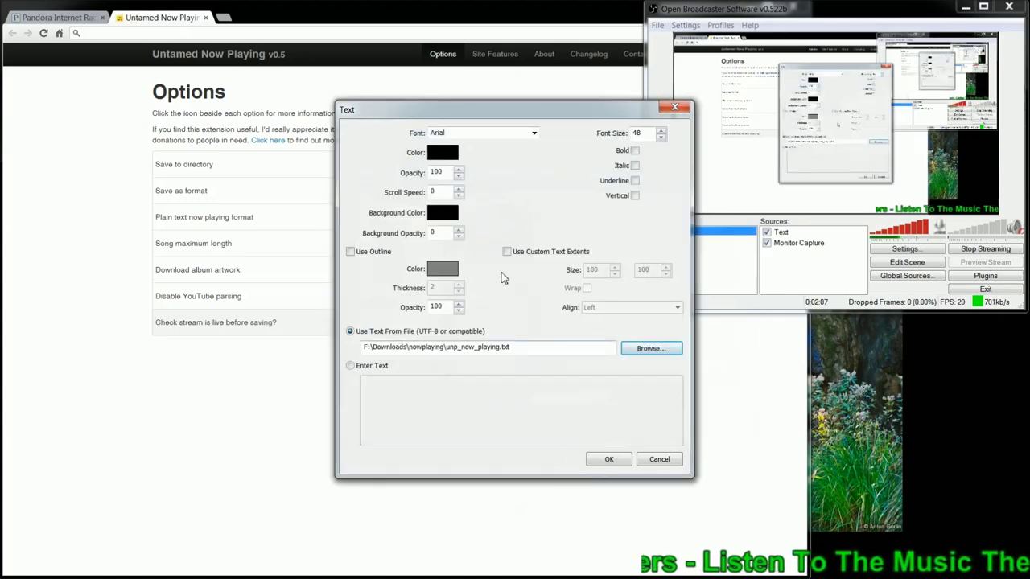
left_click(609, 460)
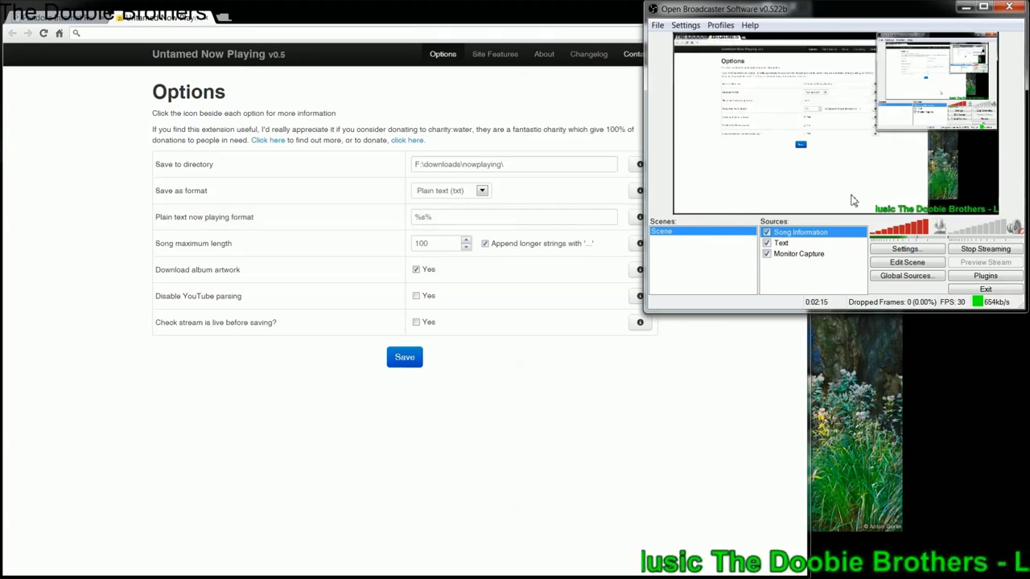
- In Edit Scene mode, drag the Song Information text from the top down to the bottom edge
left_click(931, 266)
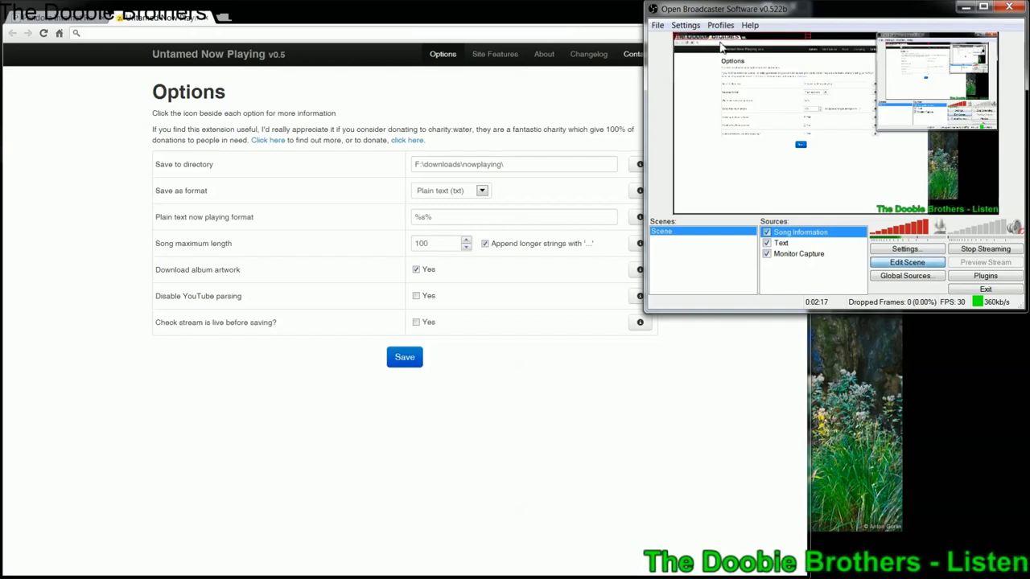
left_click_drag(719, 42, 718, 201)
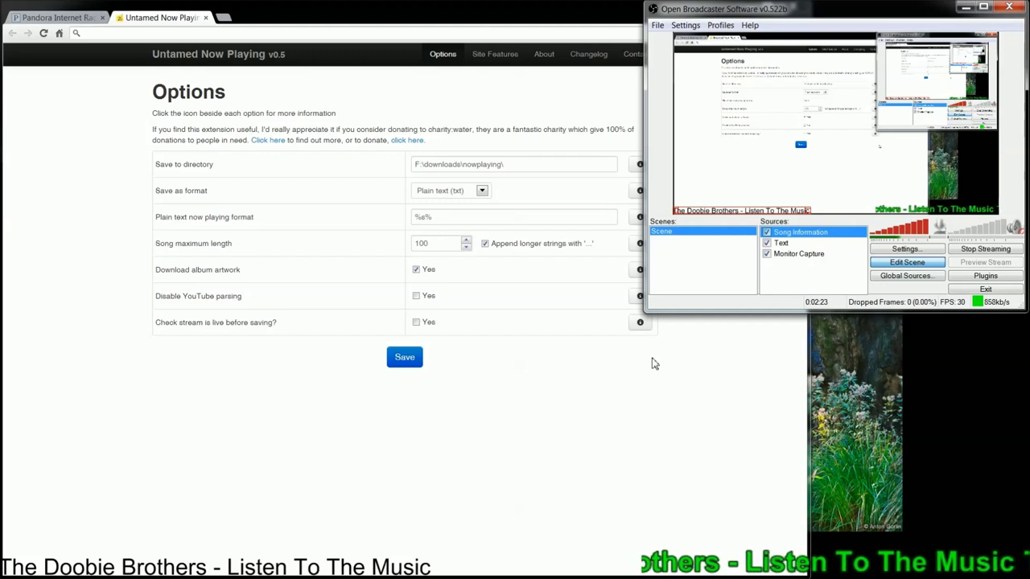
- Change the Song Information text colour to blue in its properties
right_click(800, 238)
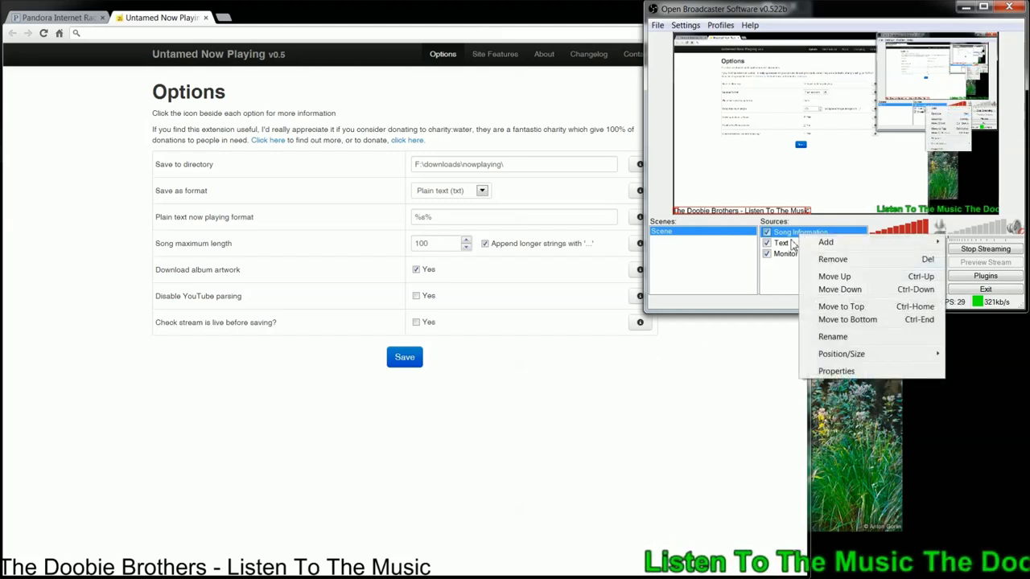
left_click(836, 371)
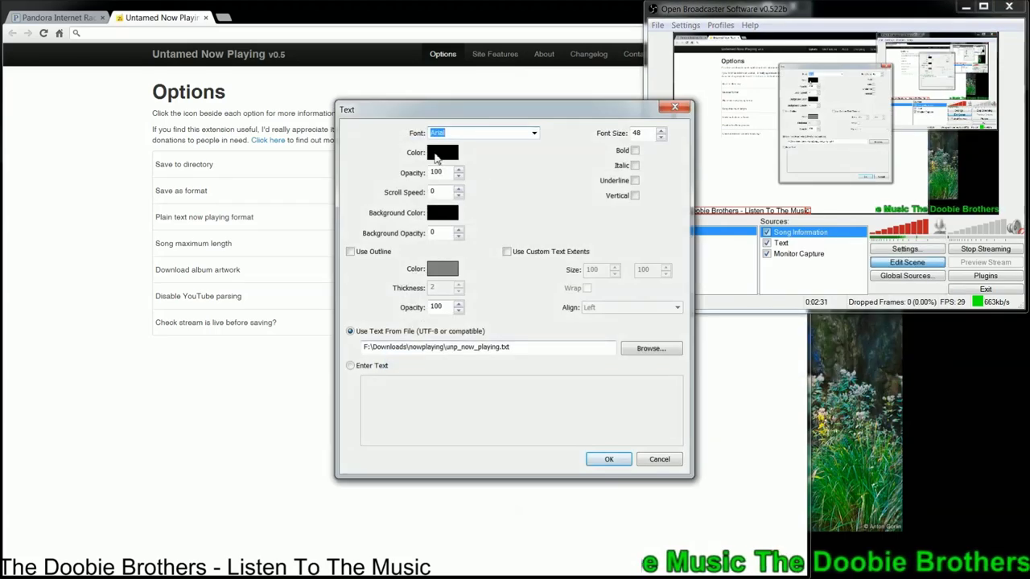
left_click(445, 159)
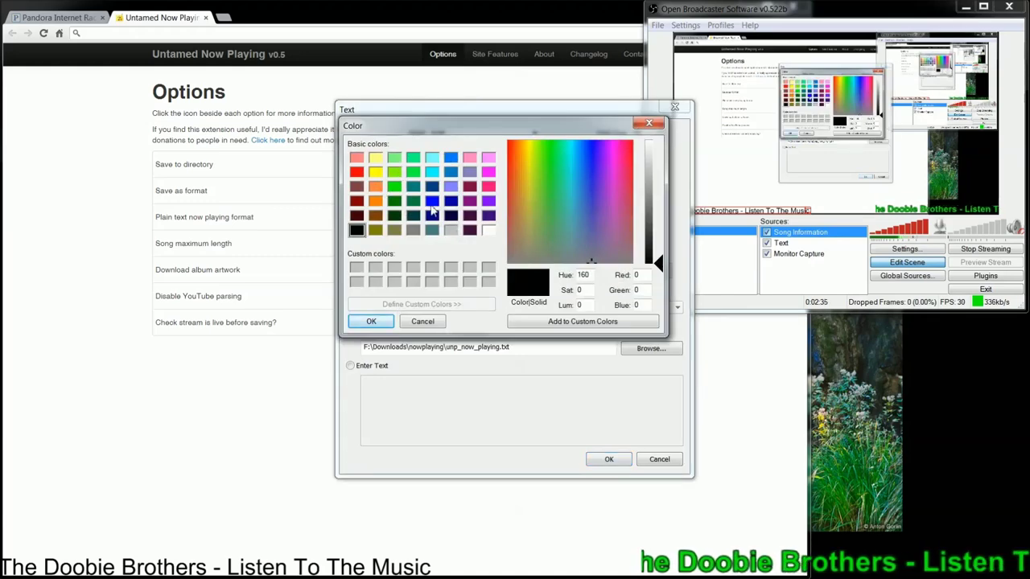
left_click(432, 202)
left_click(379, 324)
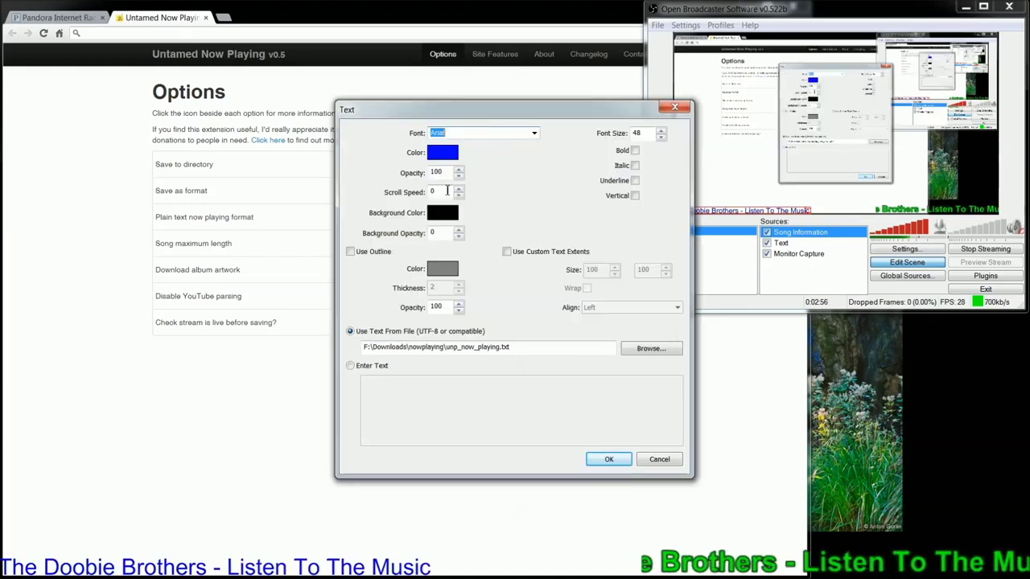
- Set the text's scroll speed to 35
double_click(447, 192)
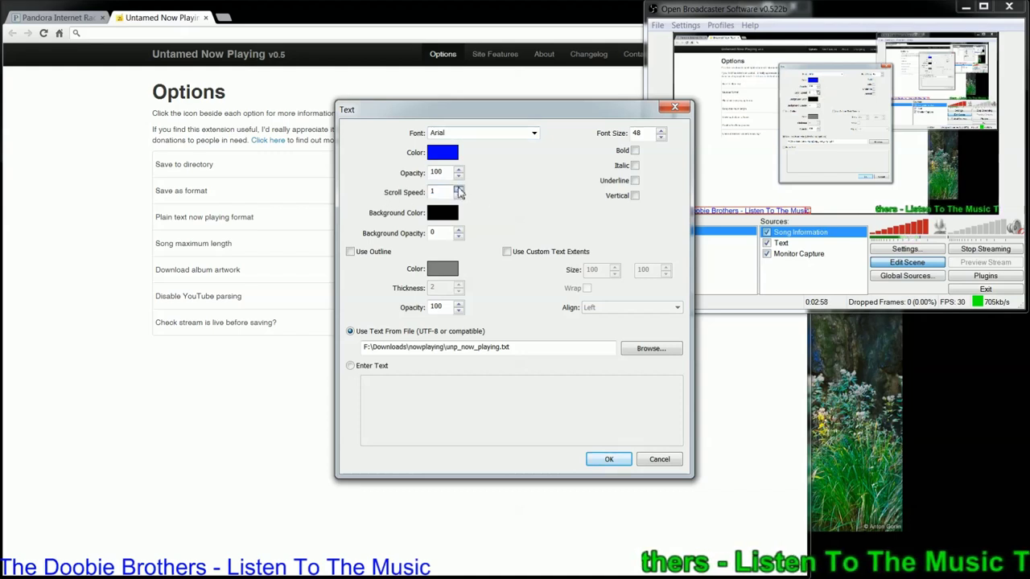
left_click(457, 189)
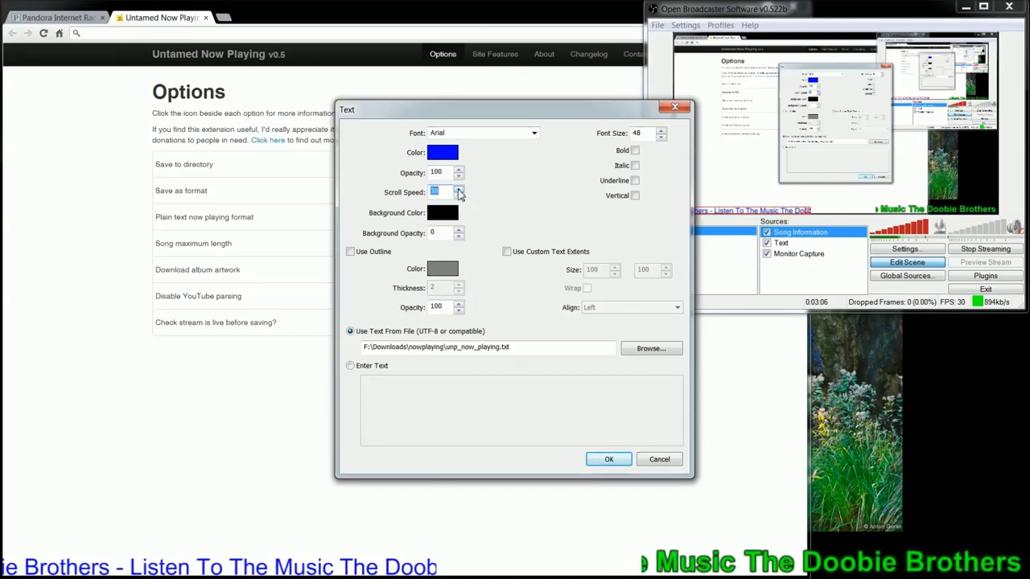
left_click(458, 189)
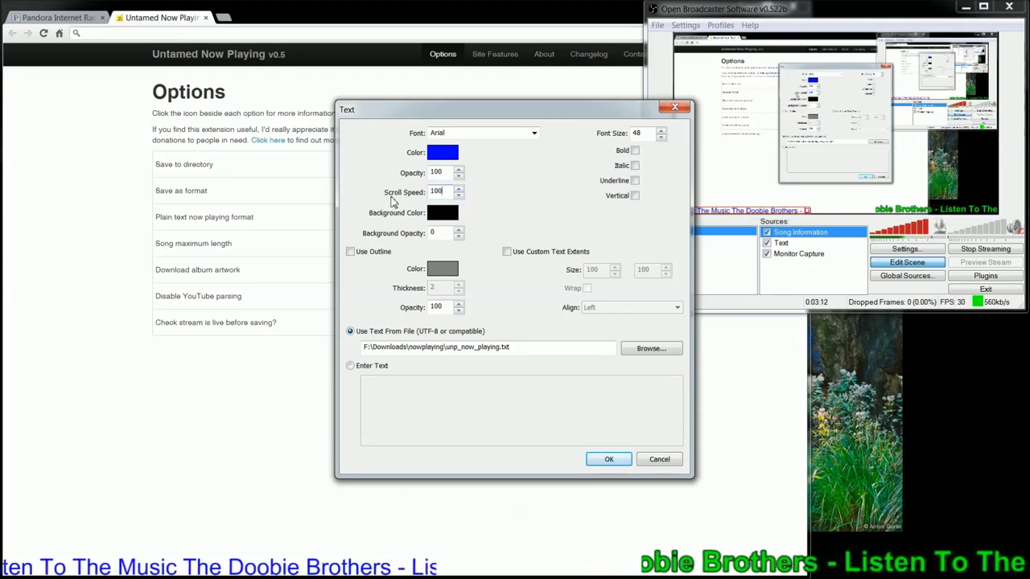
left_click_drag(447, 190, 386, 197)
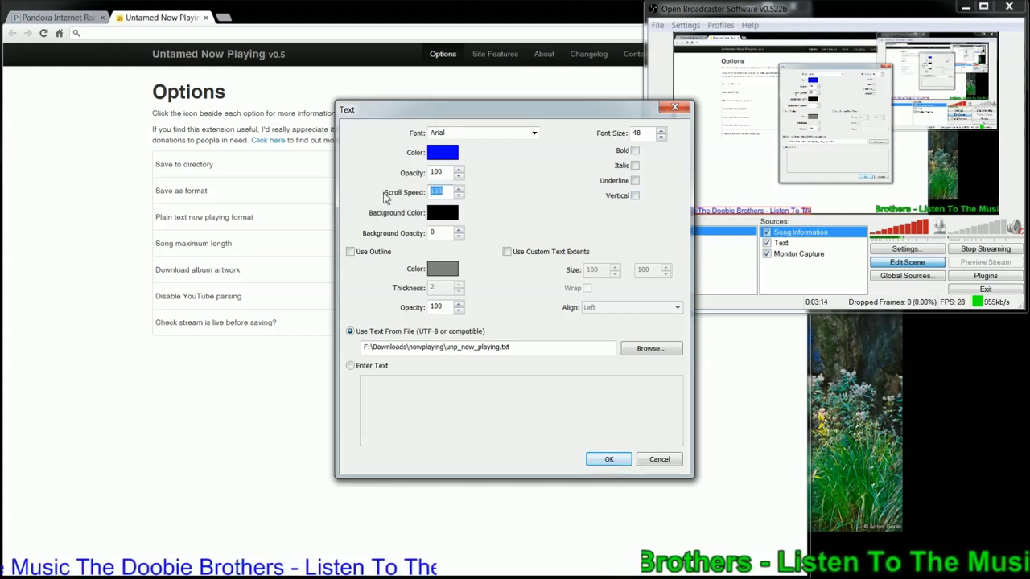
type("35")
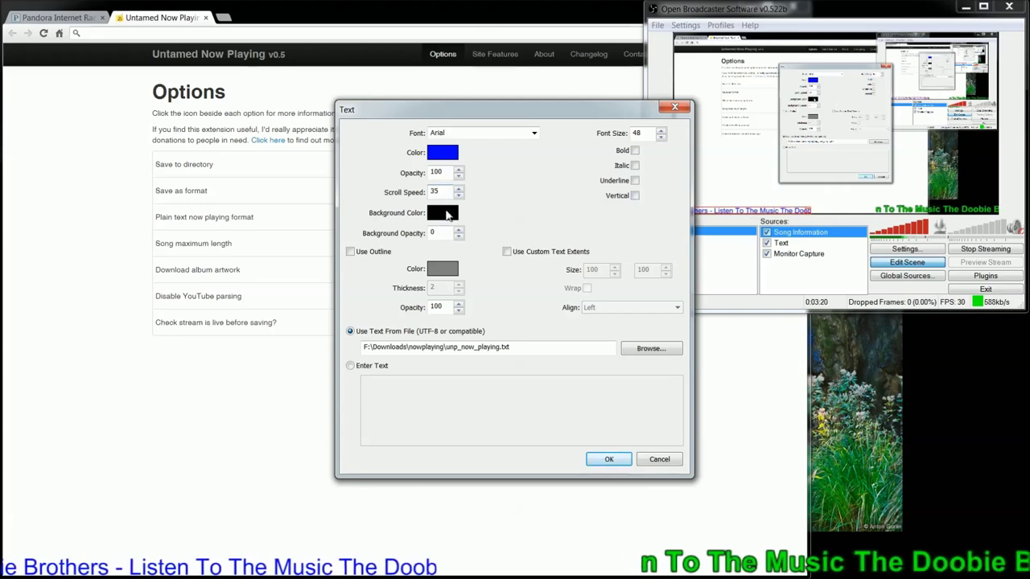
- Keep the text background colour black
left_click(441, 216)
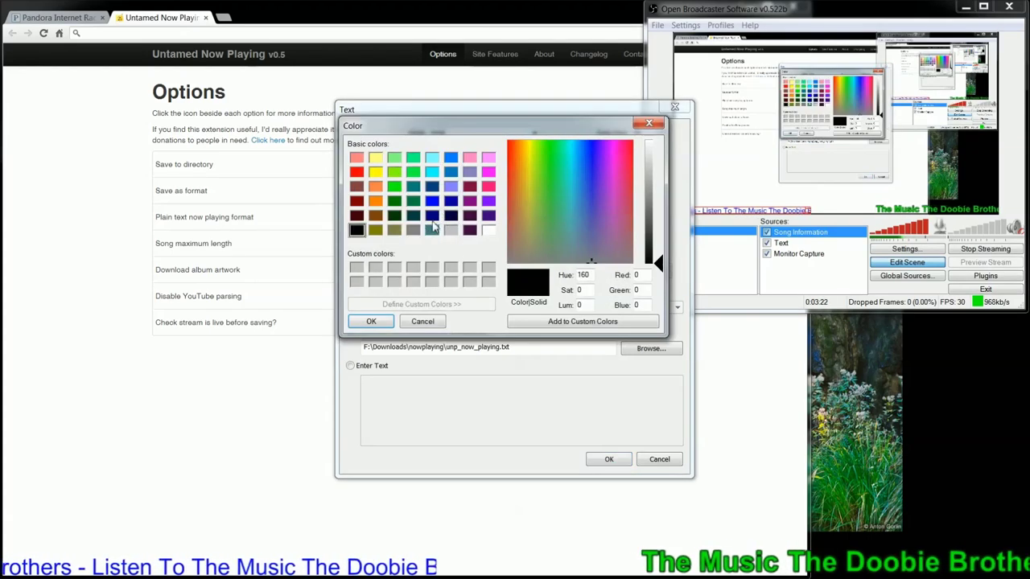
left_click(433, 215)
left_click(359, 231)
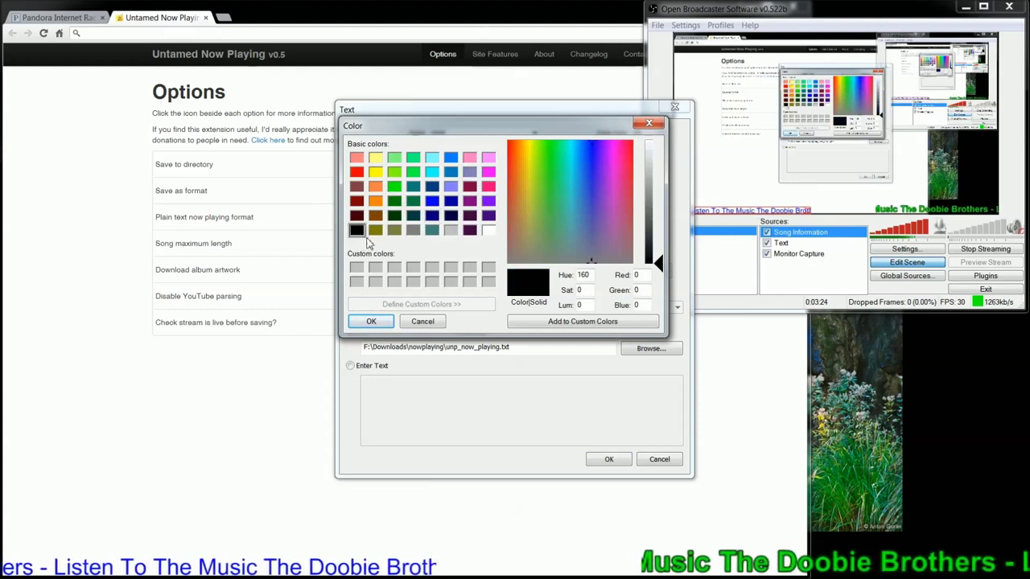
left_click(425, 321)
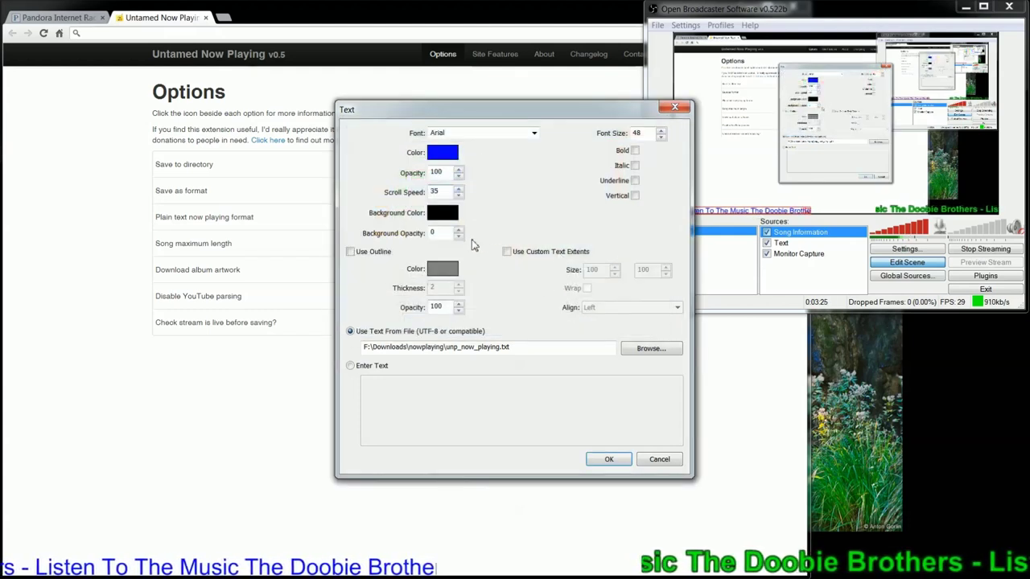
- Add a black outline of thickness 2 around the text and save the settings
left_click(351, 252)
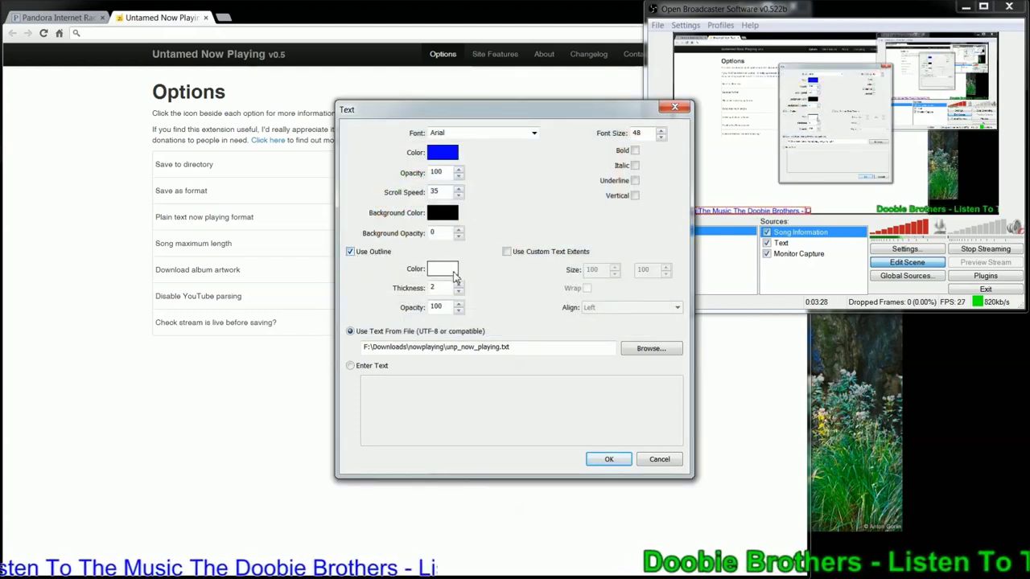
left_click(441, 271)
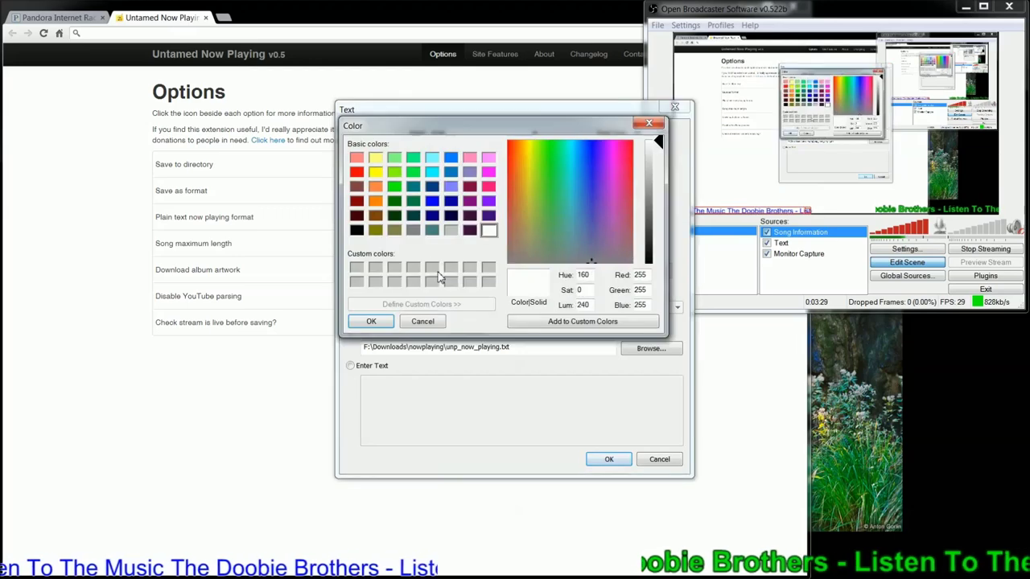
left_click(357, 231)
left_click(387, 326)
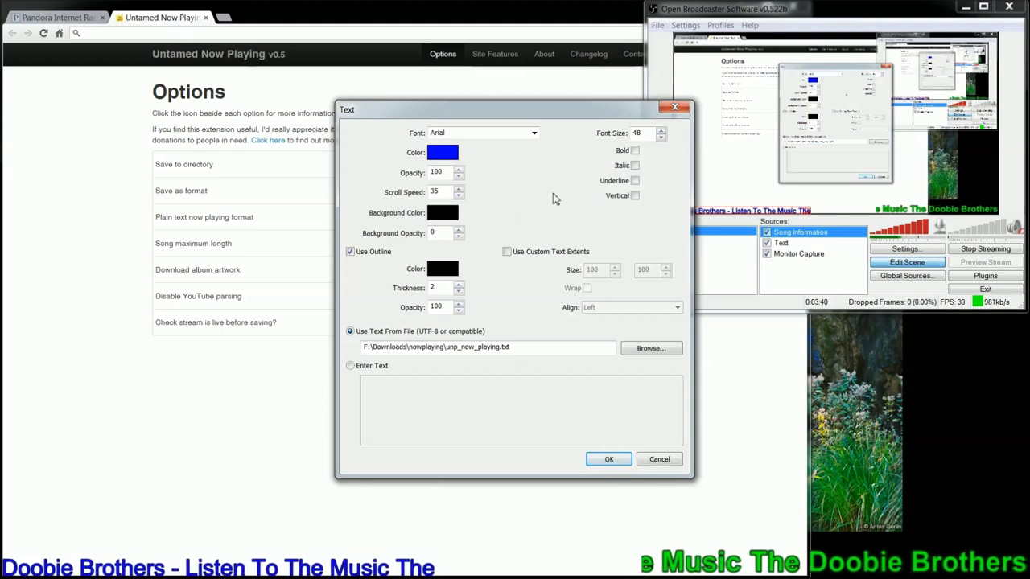
left_click(607, 459)
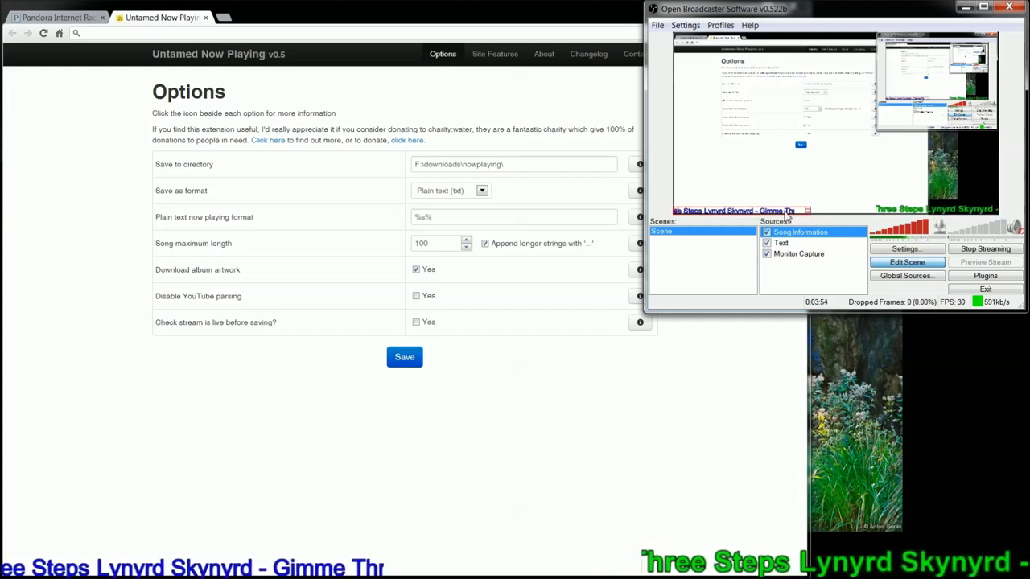
- Enlarge the blue song ticker and position it near the scene bottom, above the green ticker
left_click_drag(788, 214, 860, 203)
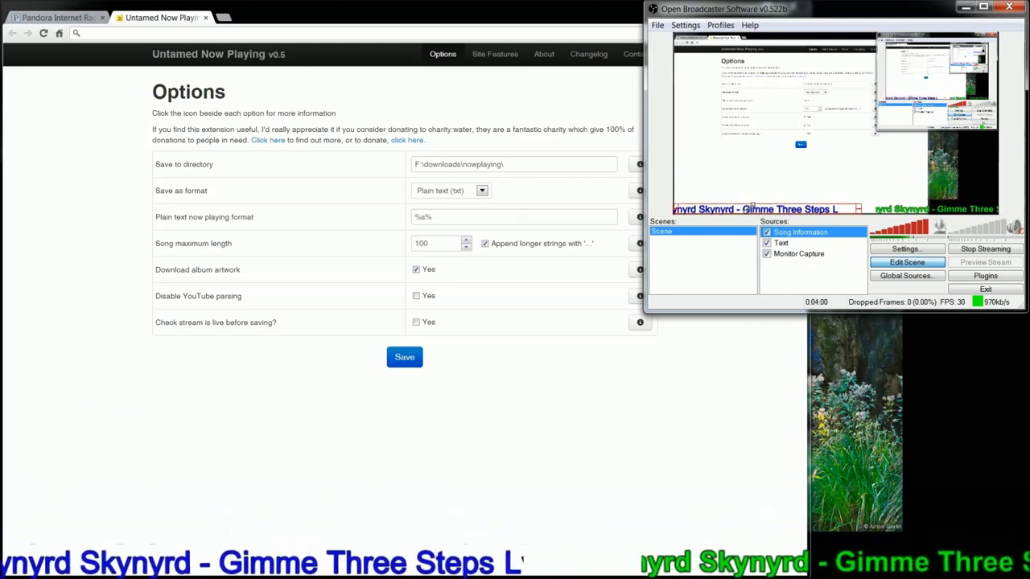
left_click_drag(752, 206, 708, 175)
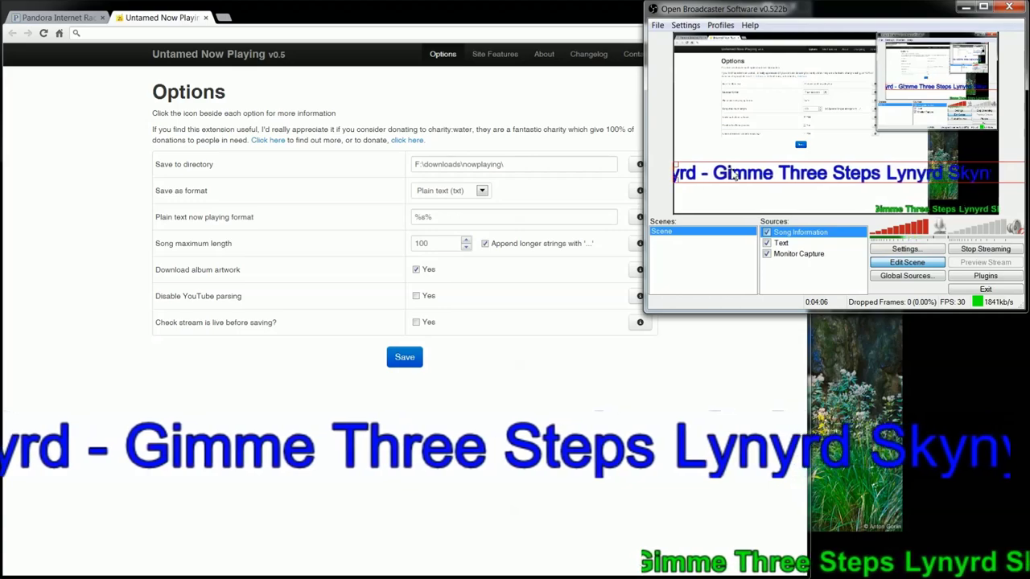
mouse_move(735, 176)
left_mouse_down()
mouse_move(827, 186)
mouse_move(684, 191)
mouse_move(718, 183)
left_mouse_up()
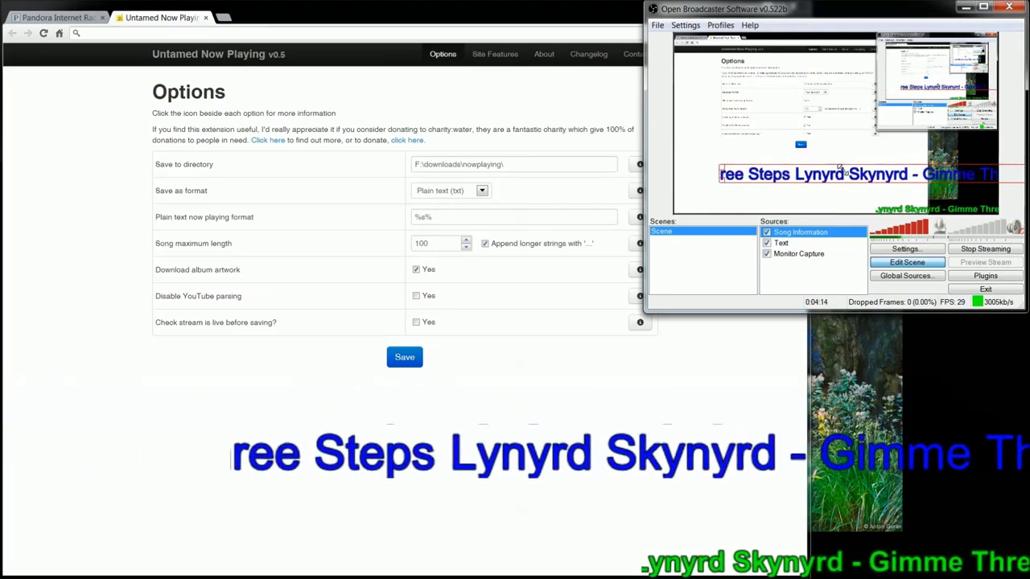
left_click_drag(841, 171, 811, 201)
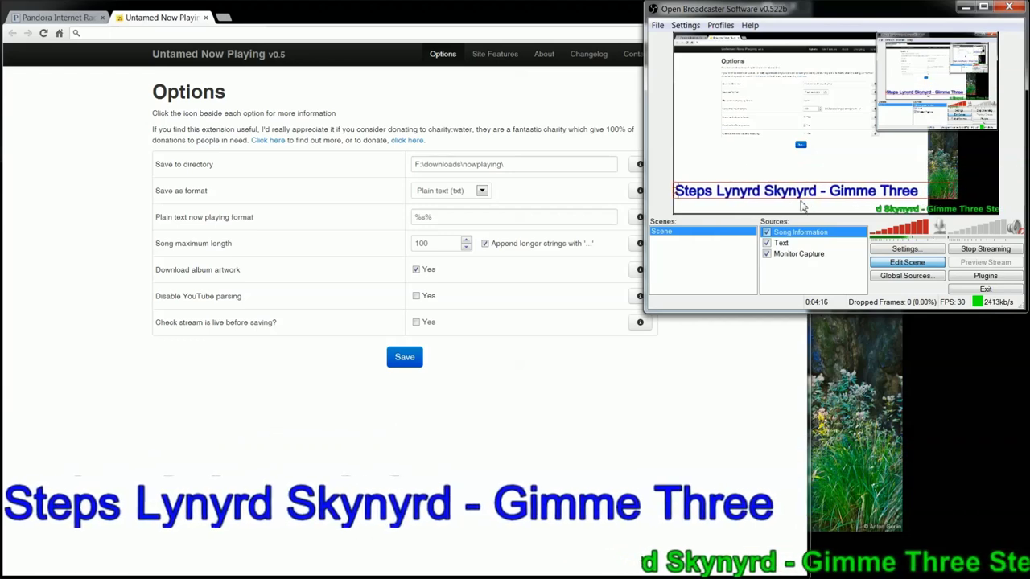